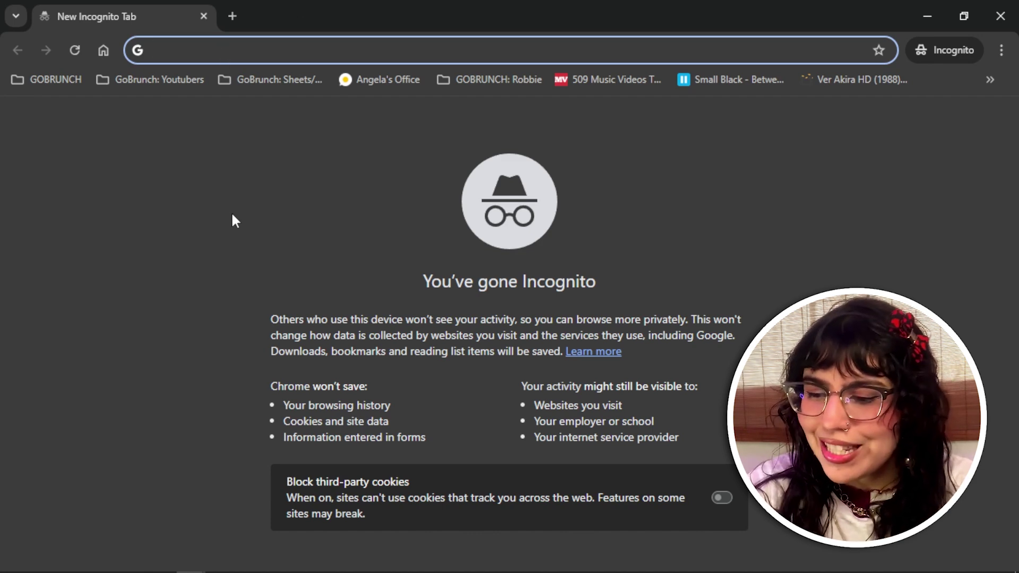
Step: Load the gobrunch.com/events/337221/504840 event link in the Incognito tab
type("https://gobrunch.com/events/337221/504840")
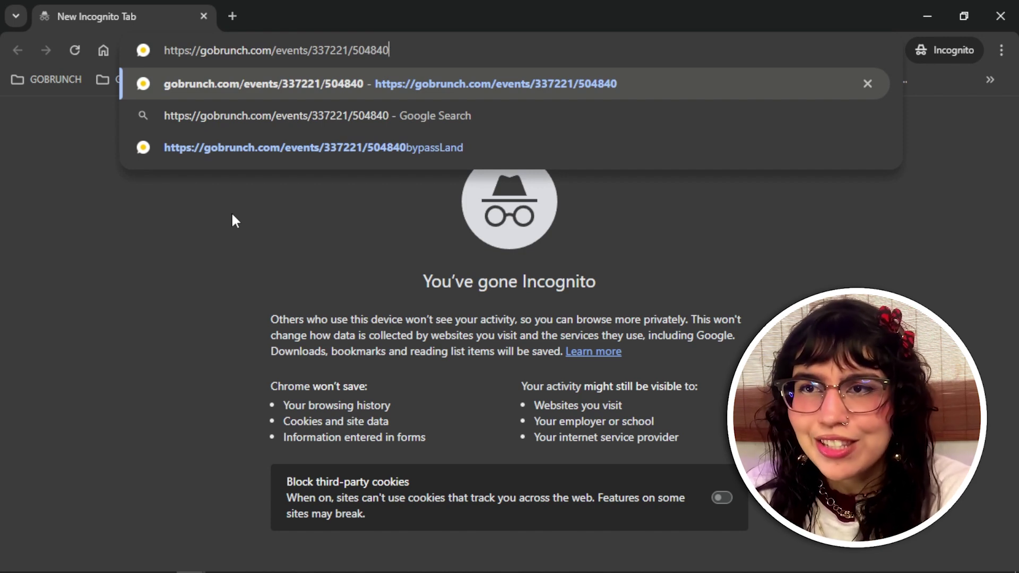
key("Return")
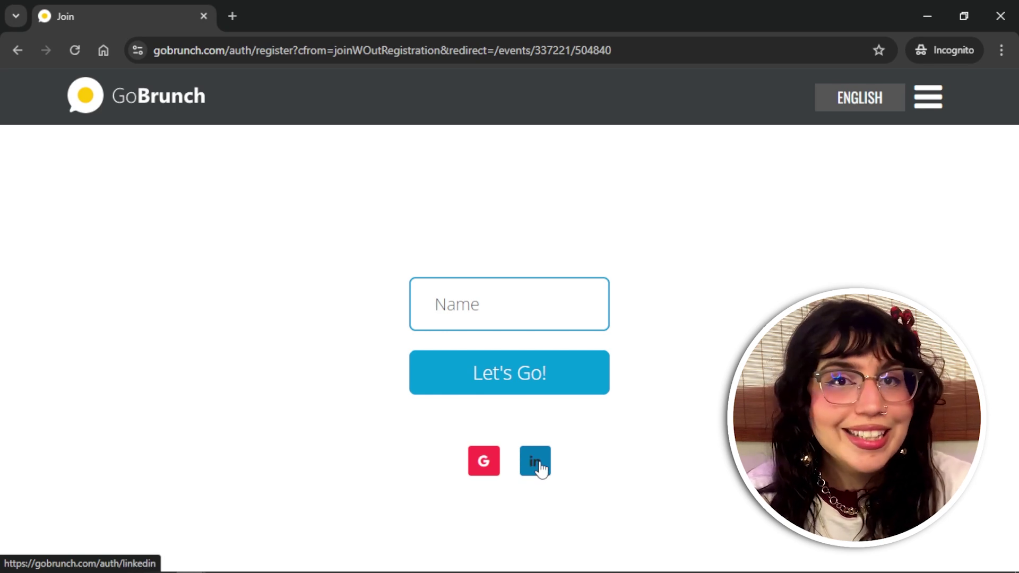
Step: Enter the guest name and confirm the red-haired woman avatar to enter the event
left_click(525, 297)
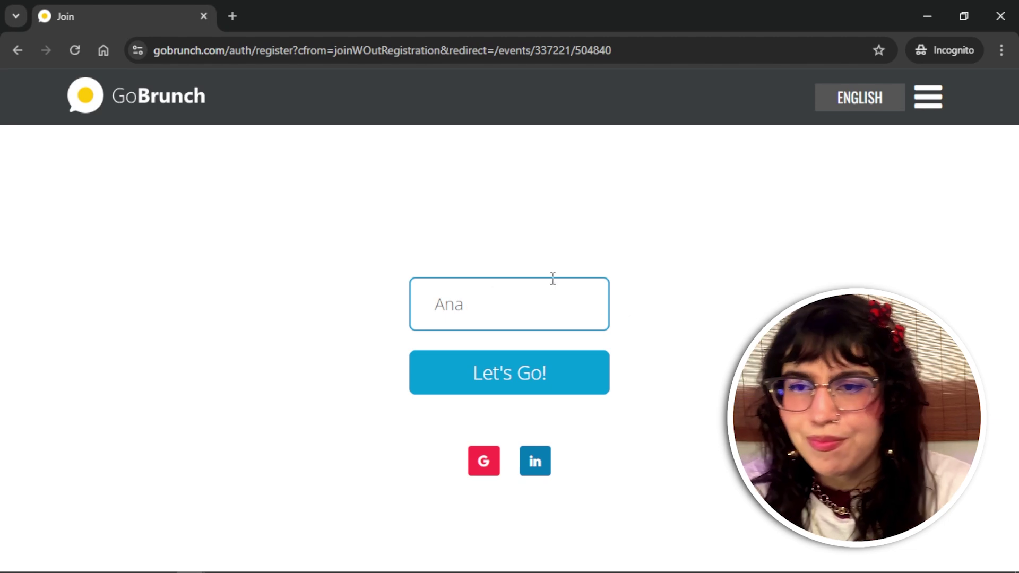
left_click(524, 380)
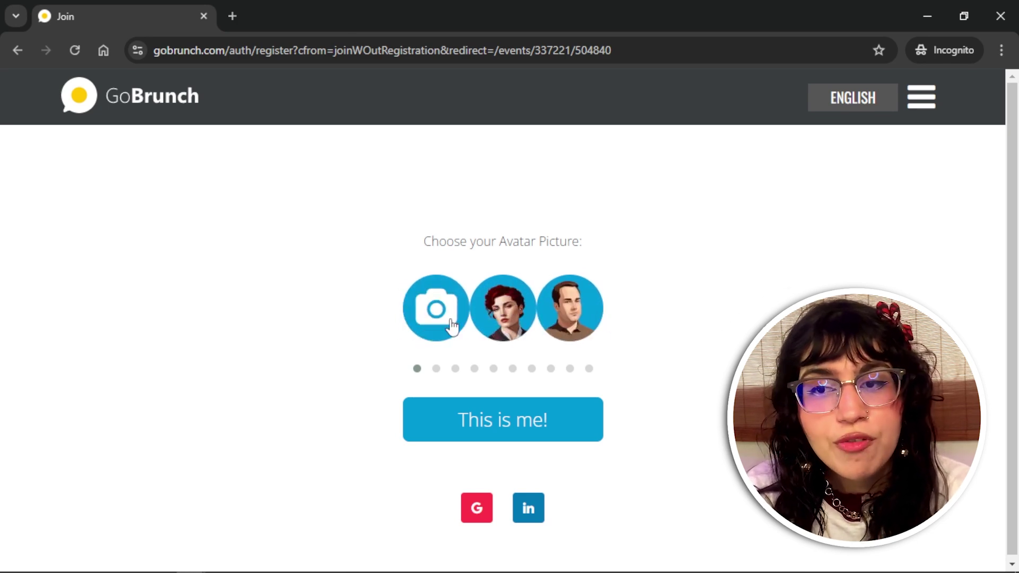
left_click(515, 324)
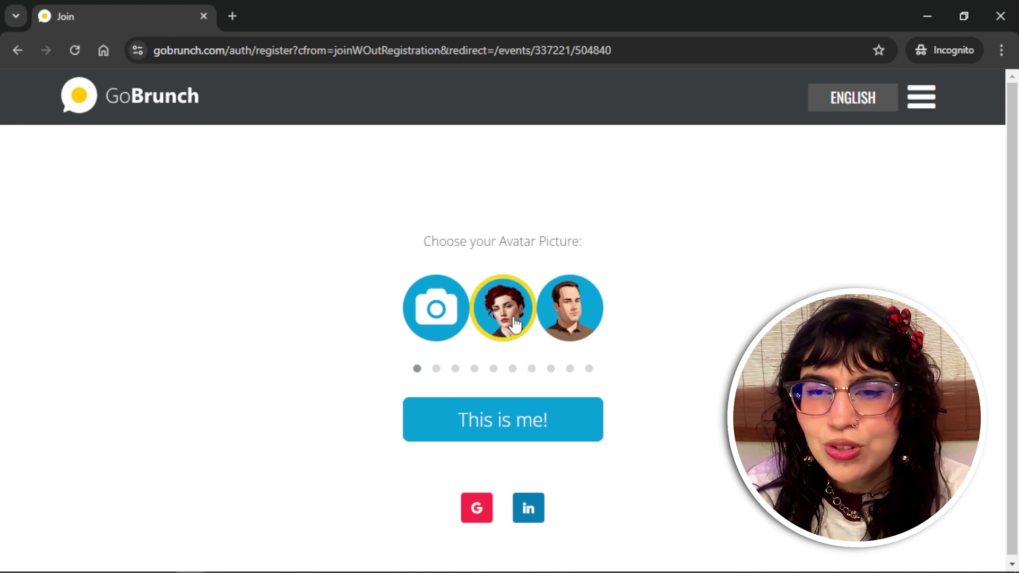
left_click(521, 429)
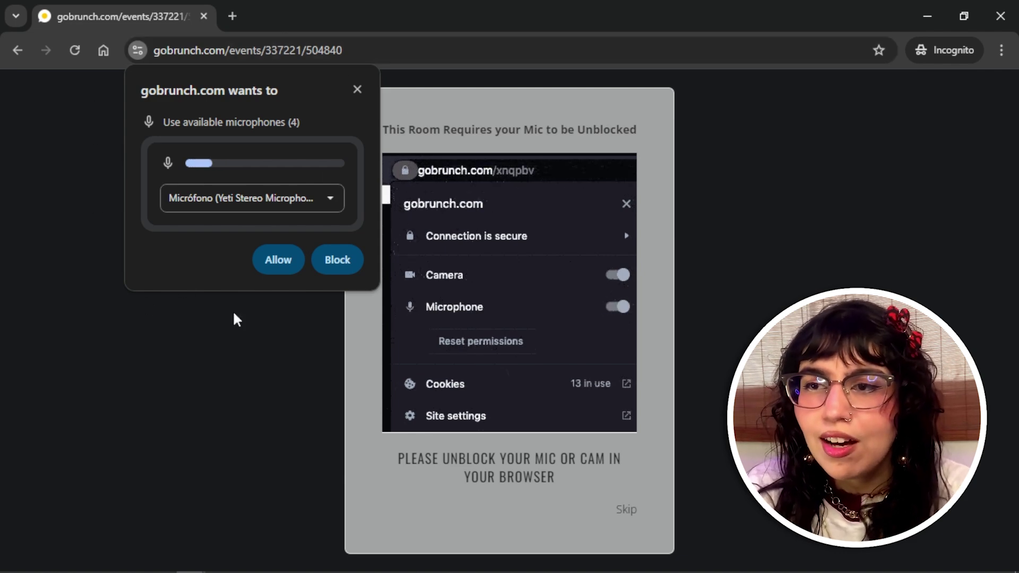
Step: Allow microphone and camera access and leave speaker output on Yeti Communications
left_click(276, 268)
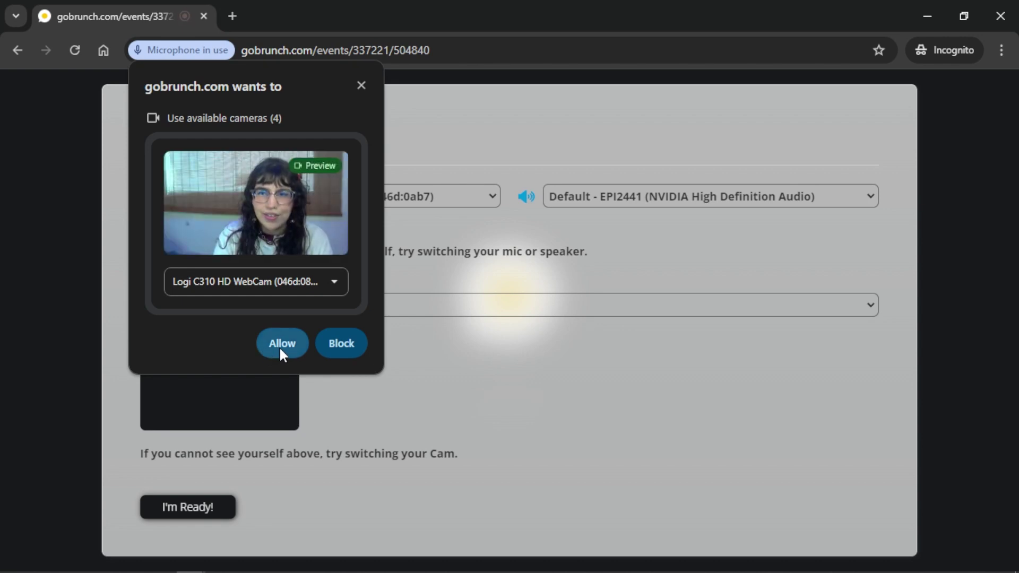
left_click(280, 348)
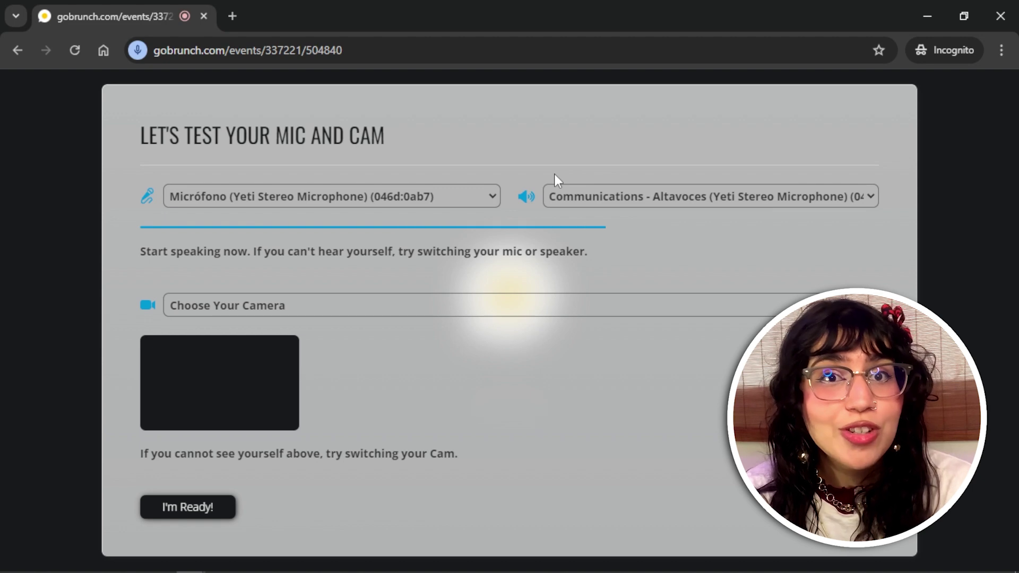
left_click(603, 195)
left_click(644, 136)
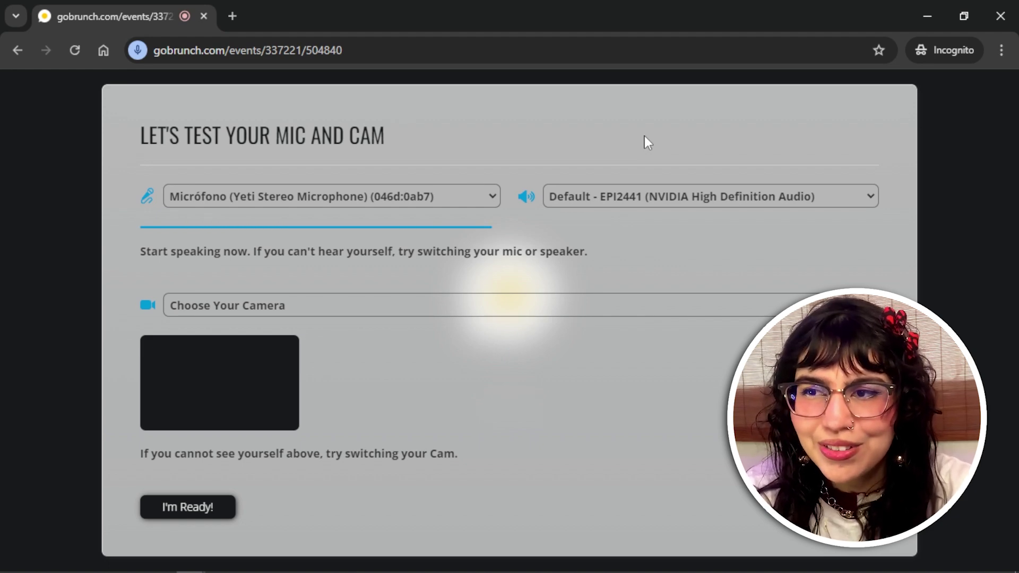
left_click(649, 164)
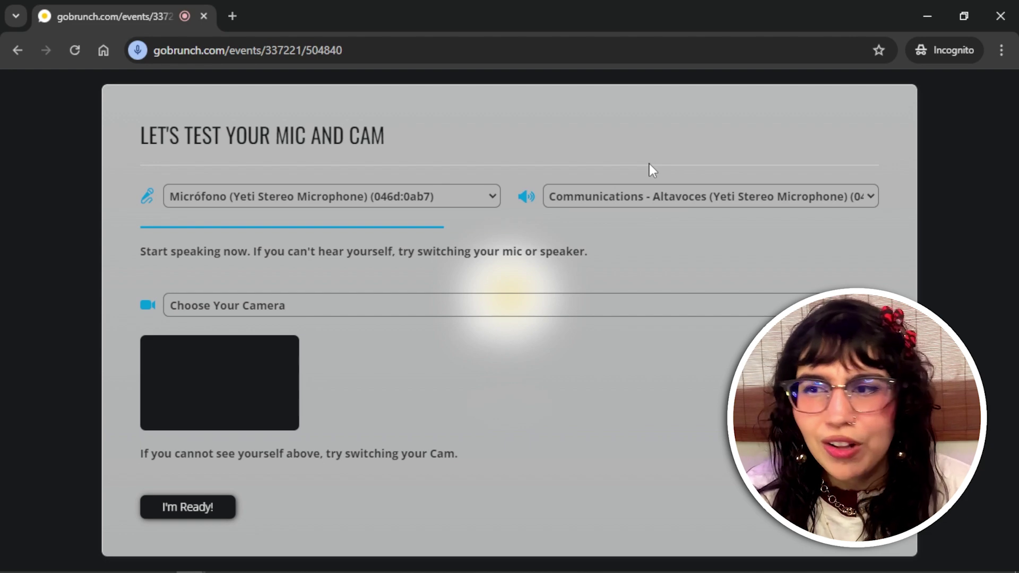
Step: Choose Logi C310 HD WebCam as the camera and finish the device test
left_click(309, 313)
left_click(318, 345)
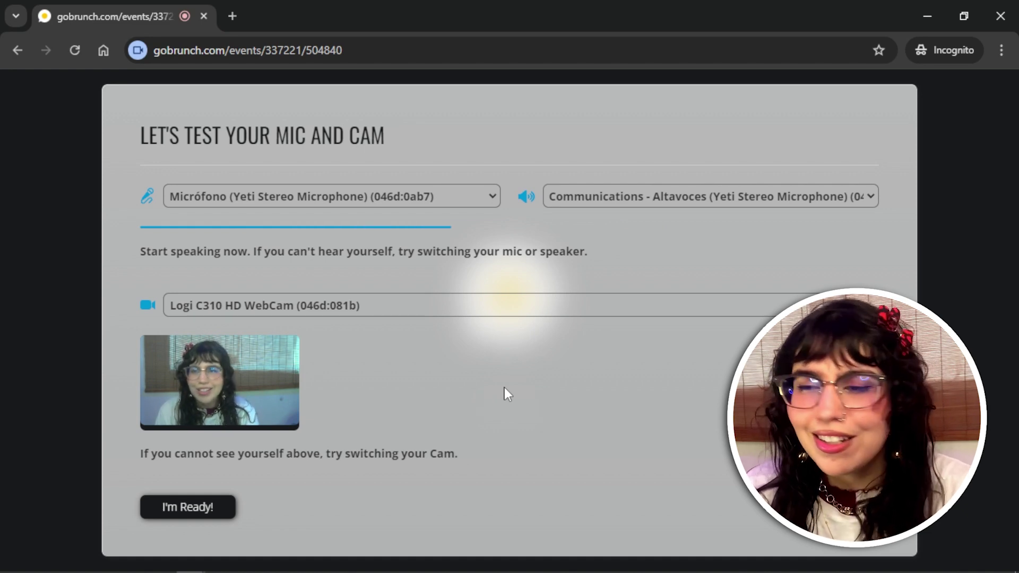
left_click(189, 508)
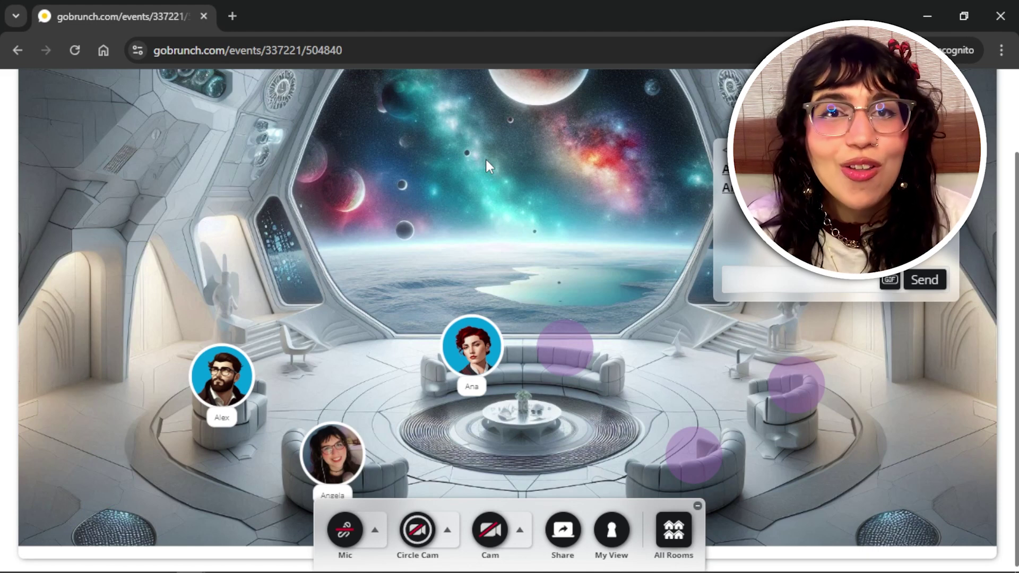
Step: Move the avatar through several lobby seats, ending on the centre sofa's left seat
left_click(701, 481)
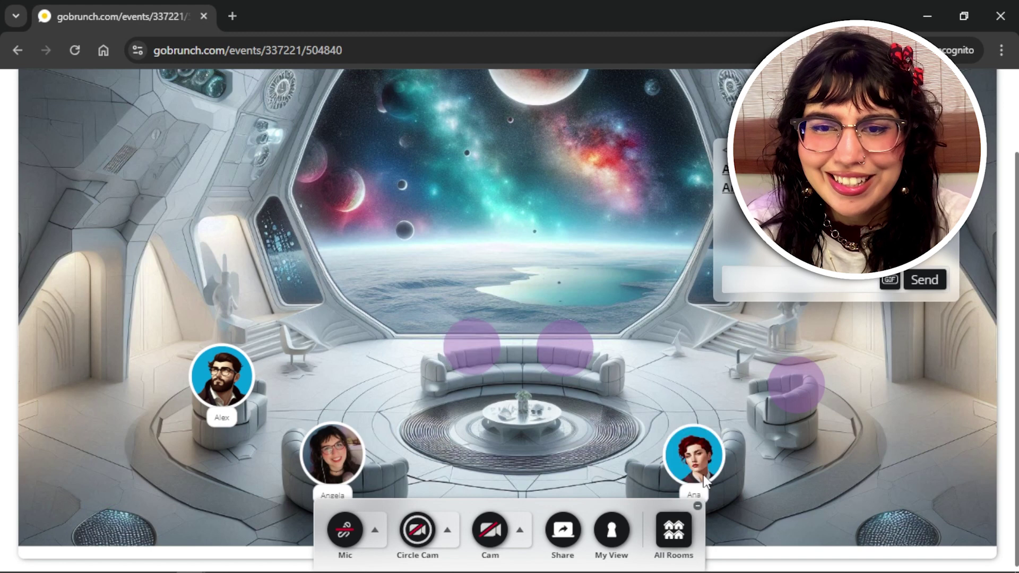
left_click(471, 341)
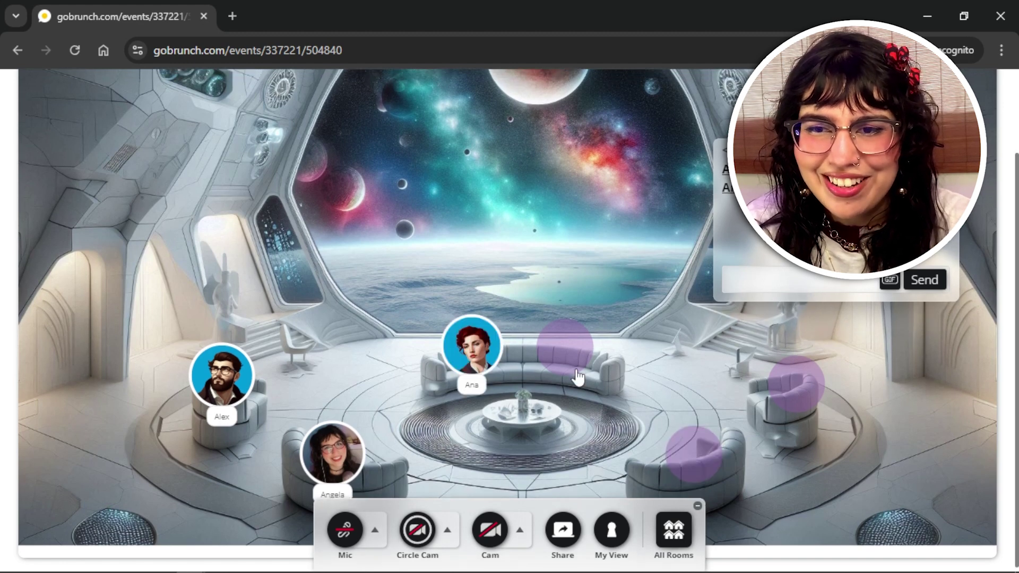
left_click(567, 366)
left_click(799, 390)
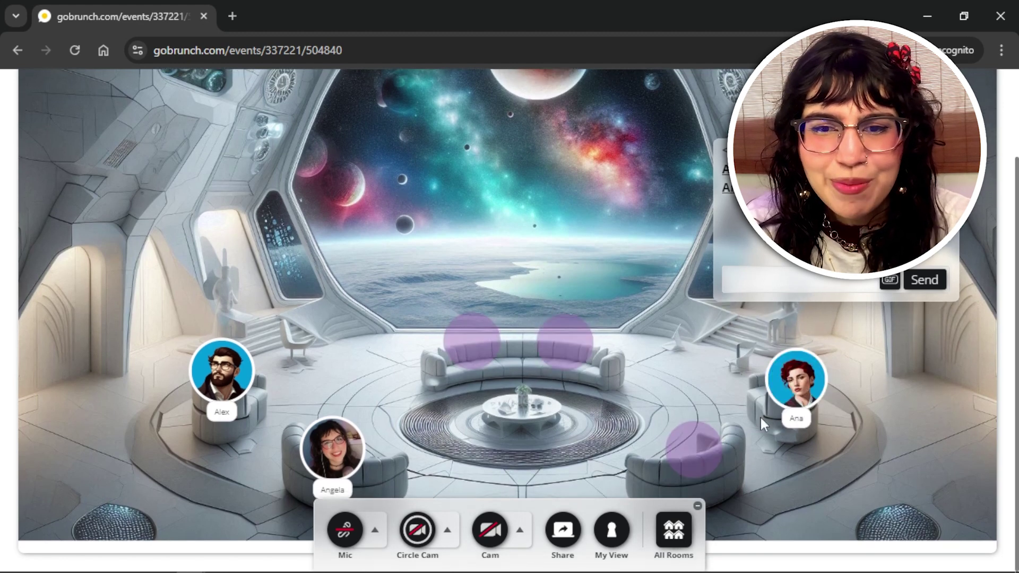
left_click(694, 468)
left_click(471, 341)
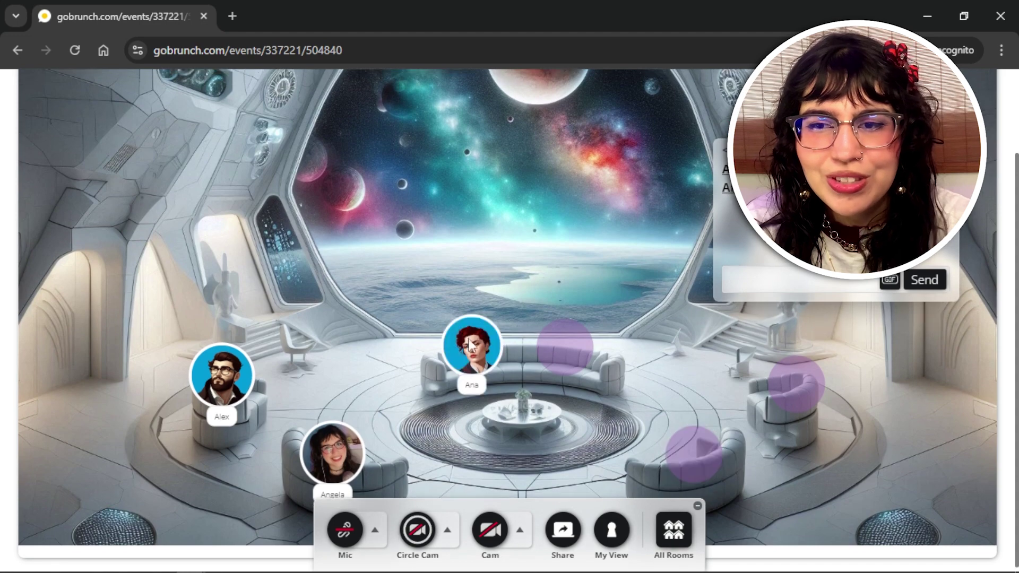
left_click(571, 350)
left_click(796, 383)
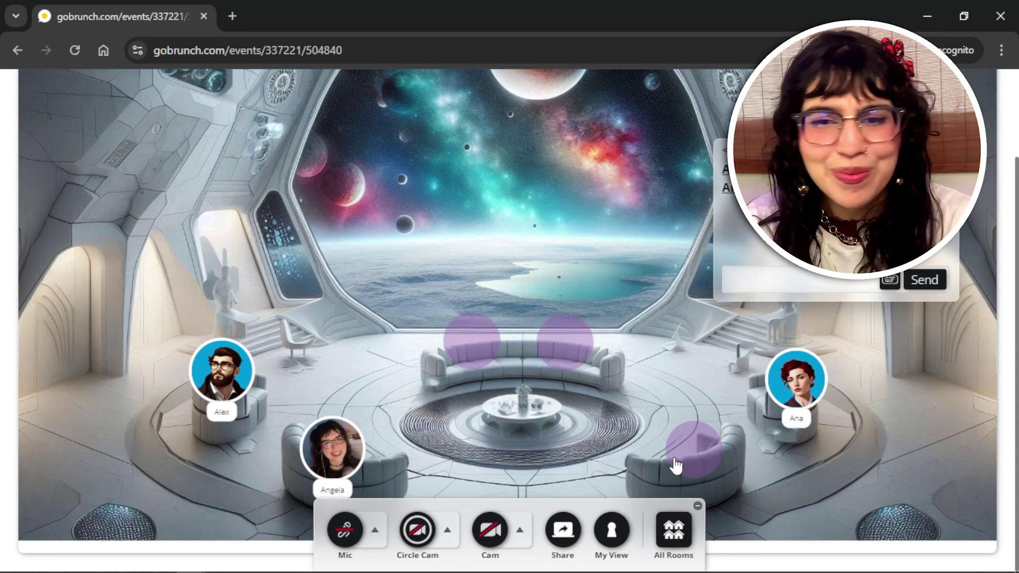
left_click(472, 341)
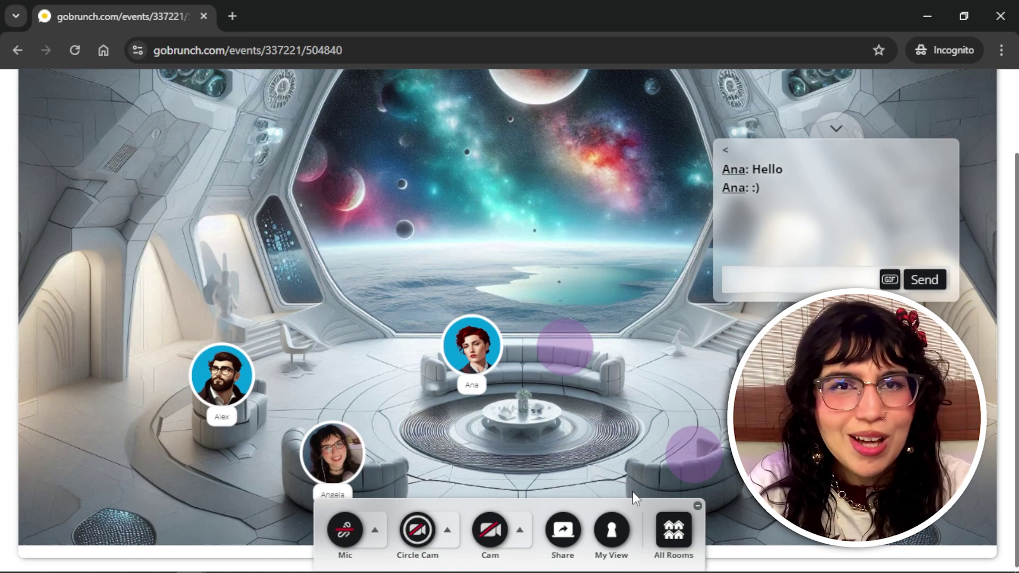
scroll(633, 491, "up", 3)
scroll(452, 454, "down", 3)
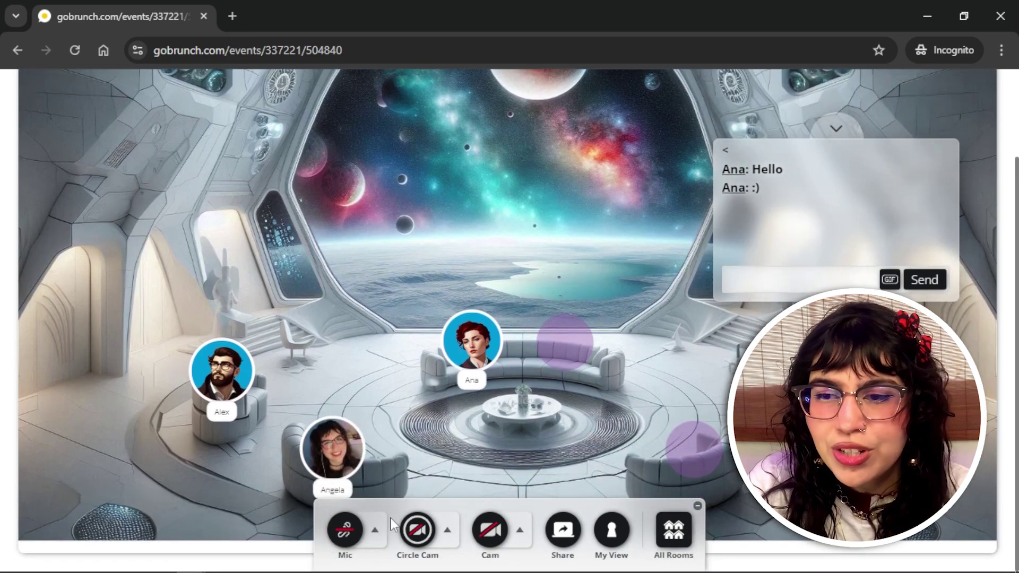
left_click(345, 534)
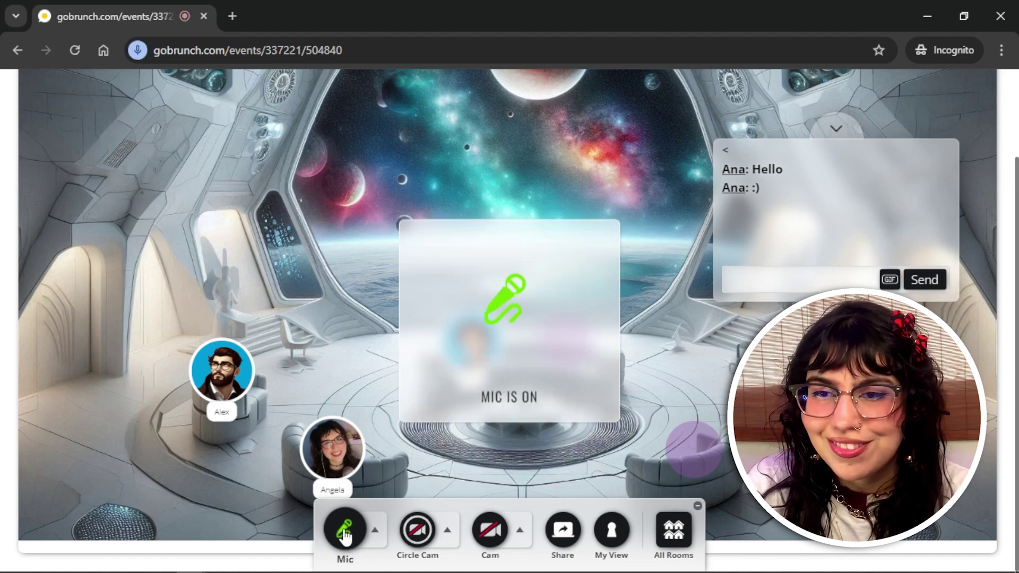
left_click(350, 541)
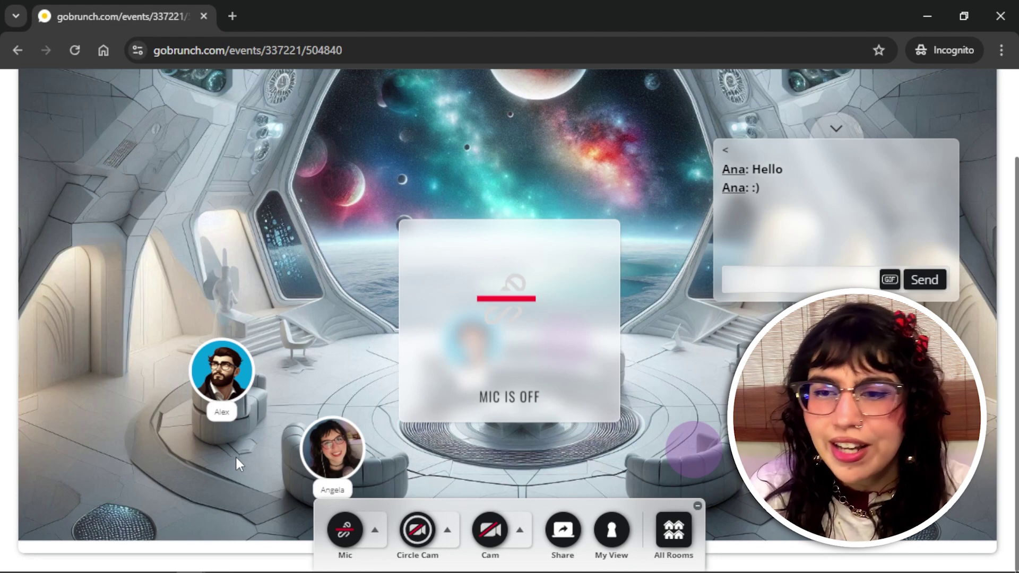
left_click(418, 530)
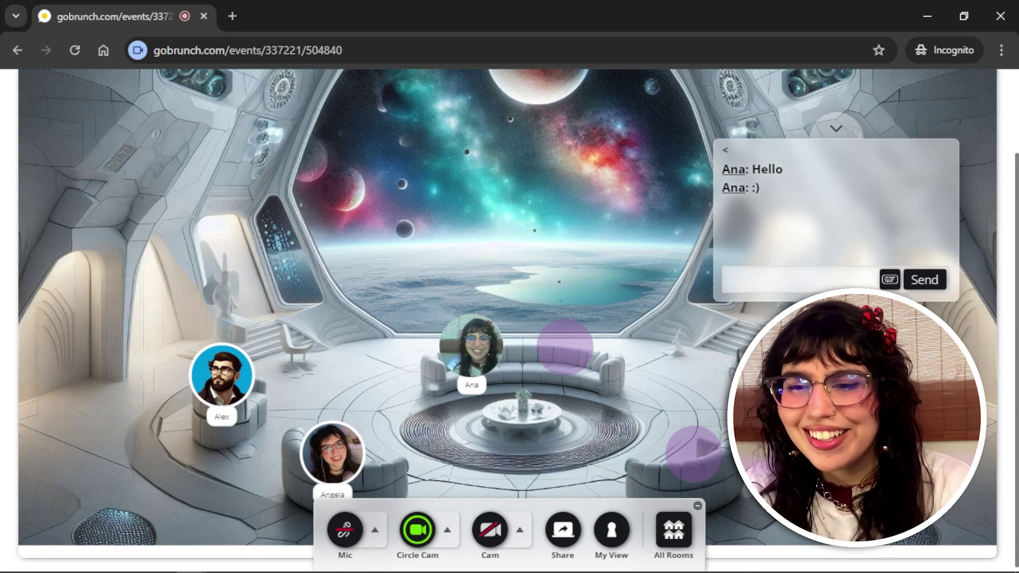
left_click(414, 539)
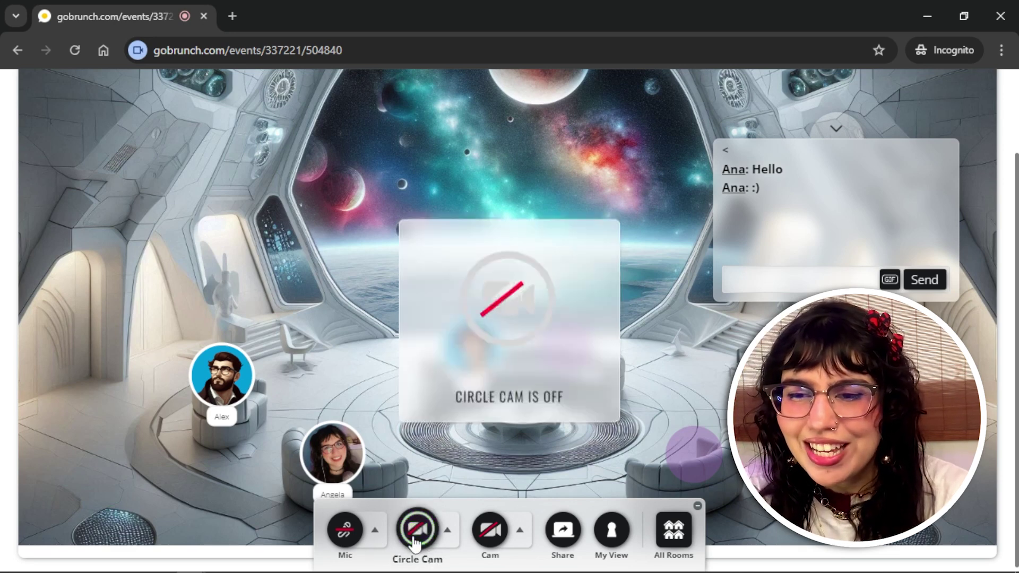
left_click(493, 531)
left_click_drag(232, 129, 310, 242)
left_click_drag(445, 316, 345, 234)
left_click_drag(276, 175, 265, 209)
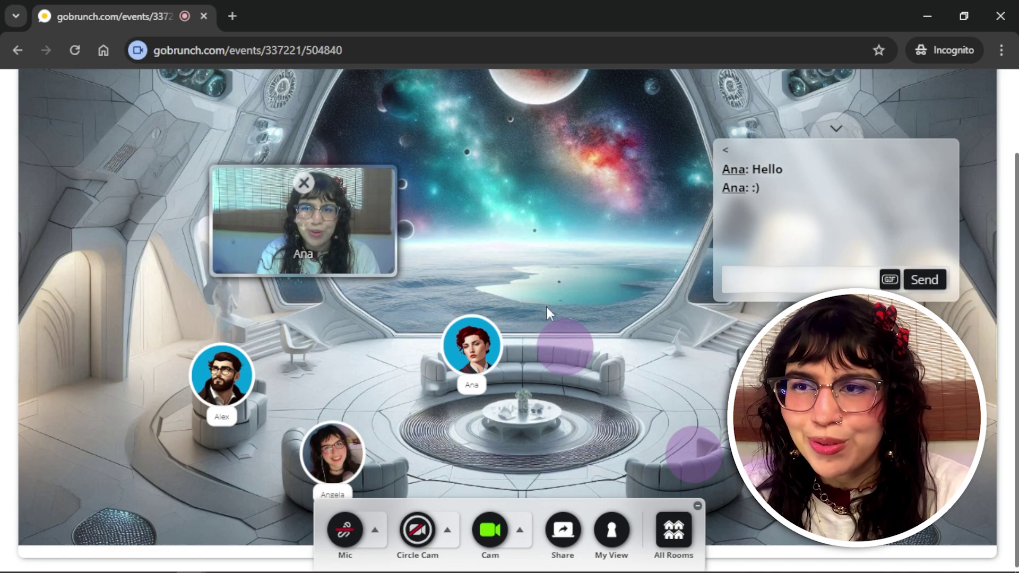
left_click(491, 534)
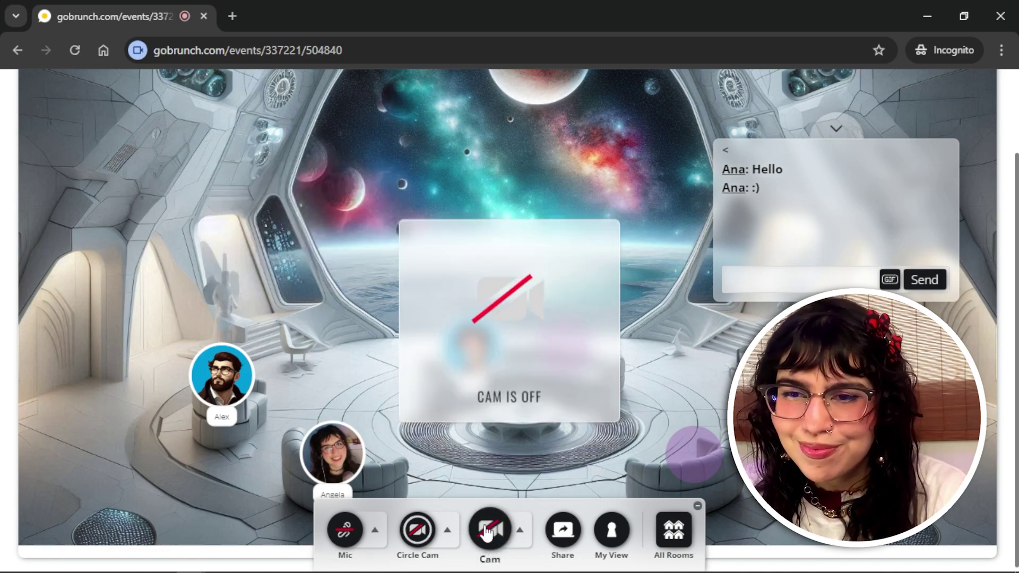
left_click(565, 549)
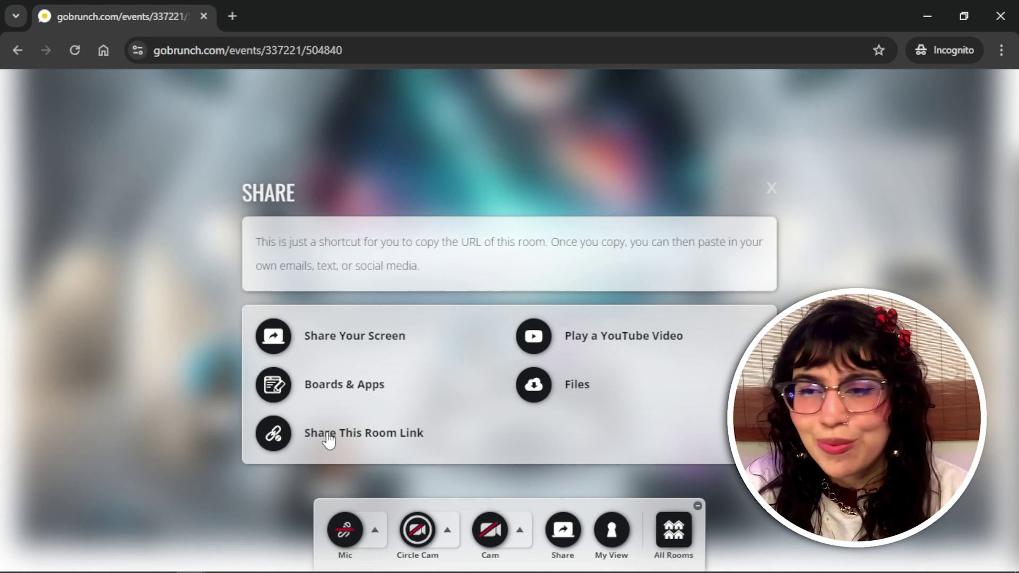
left_click(612, 530)
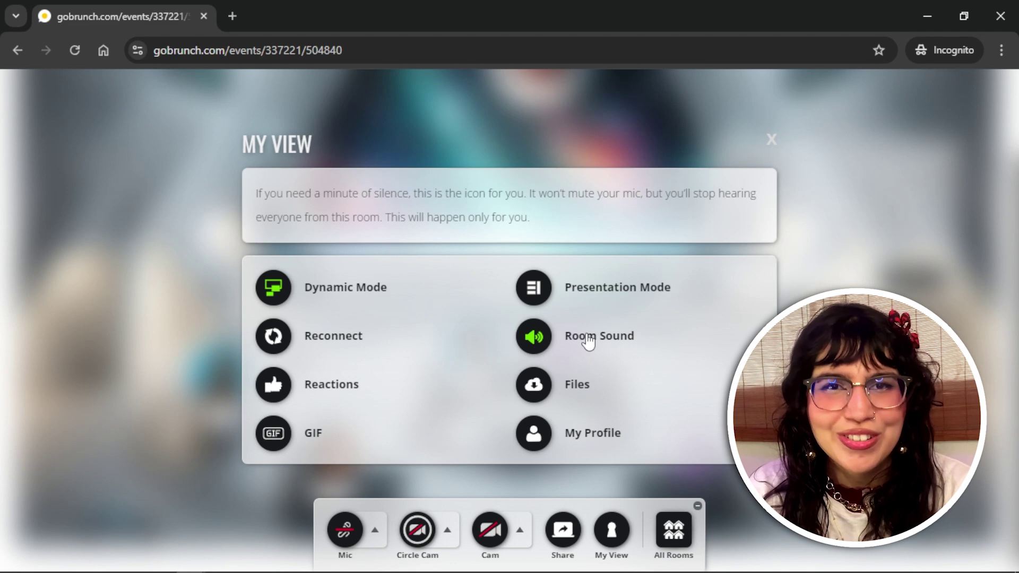
mouse_move(330, 395)
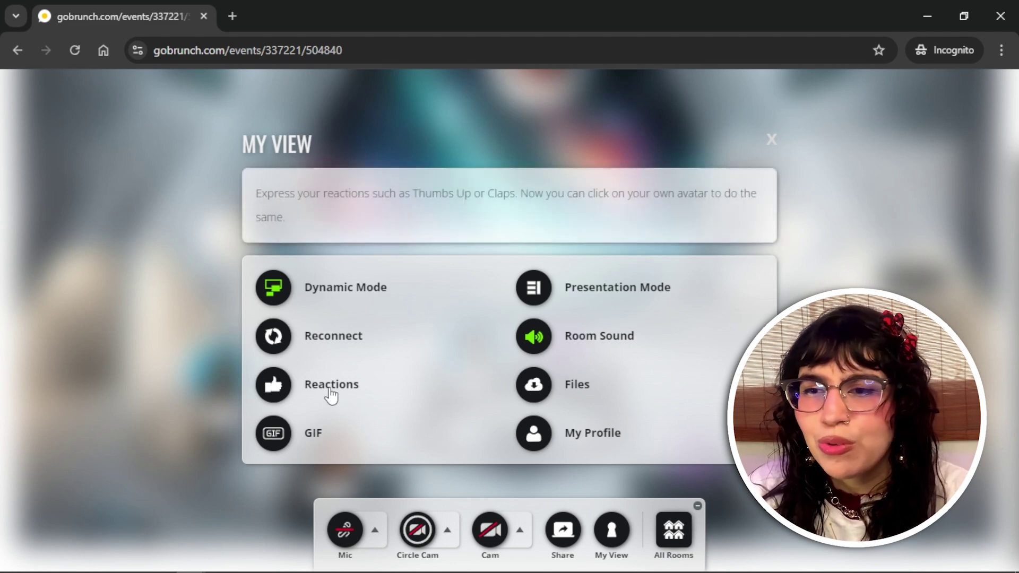
mouse_move(283, 451)
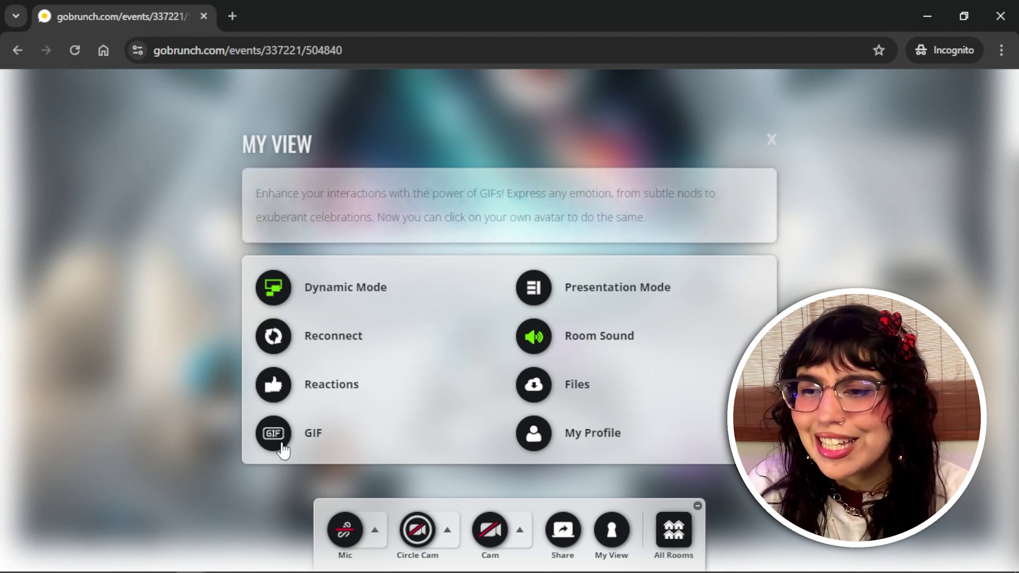
mouse_move(580, 432)
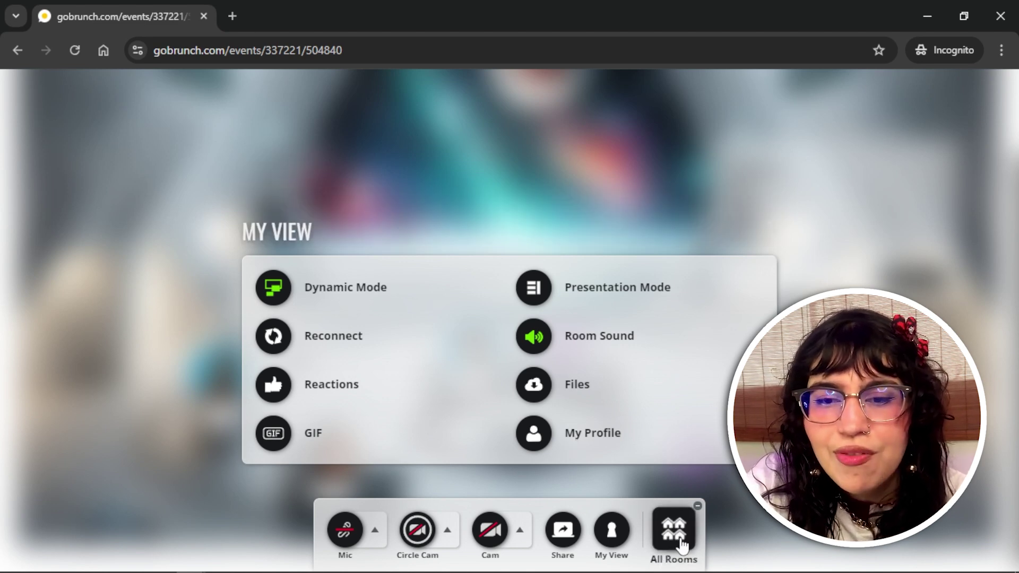
Step: Paste the lobby page URL into a Notepad note, then join the Office room
left_click(682, 540)
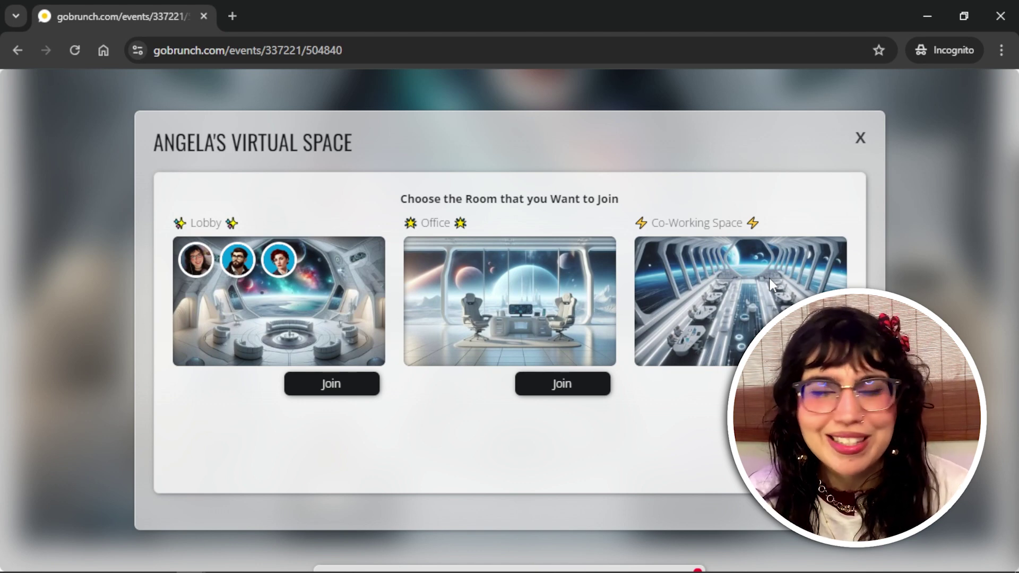
left_click(277, 49)
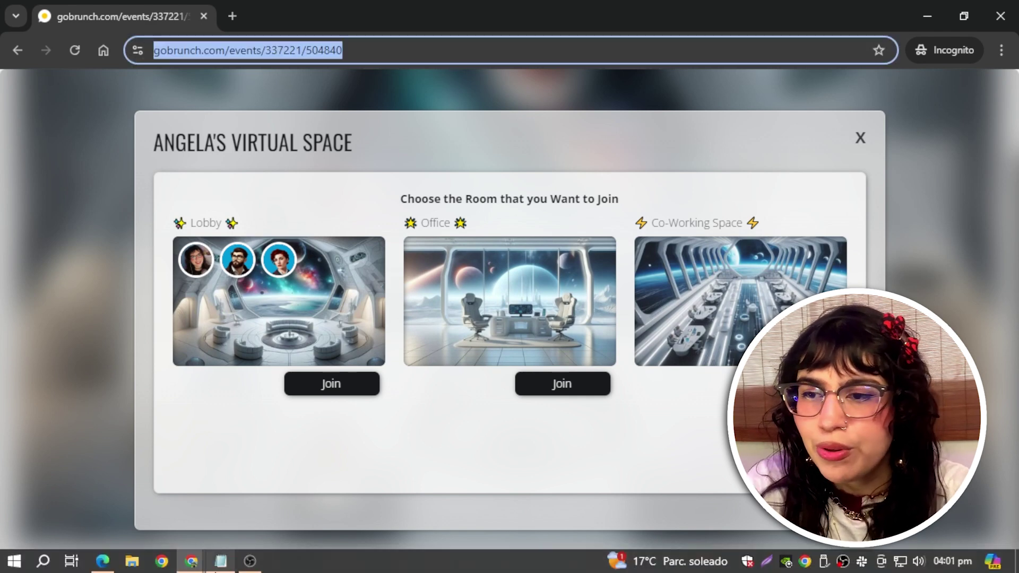
left_click(218, 568)
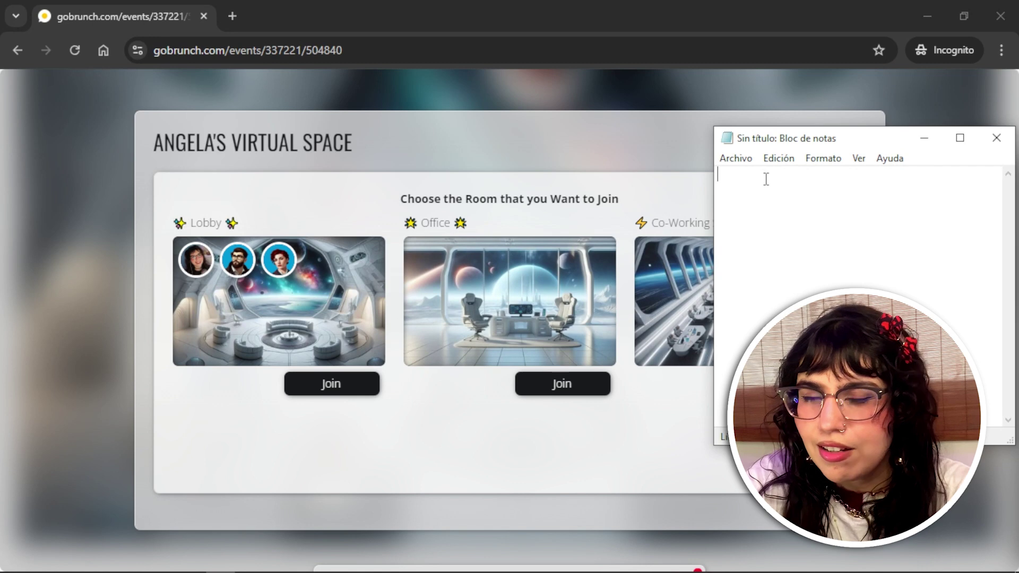
type("https://gobrunch.com/events/337221/504840")
left_click(916, 143)
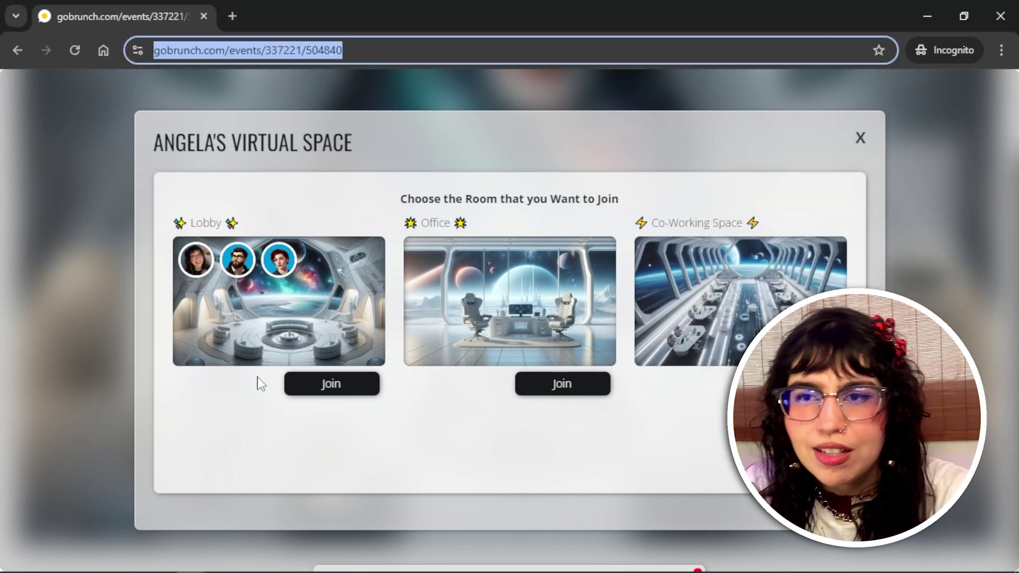
left_click(563, 387)
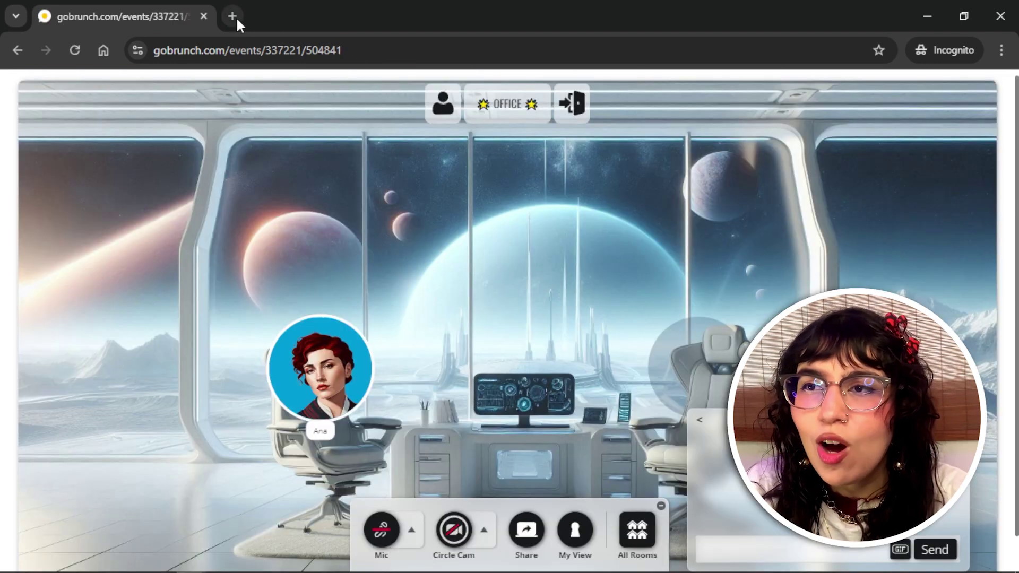
Step: Load the lobby link copied from Notepad in a new incognito tab
left_click(232, 17)
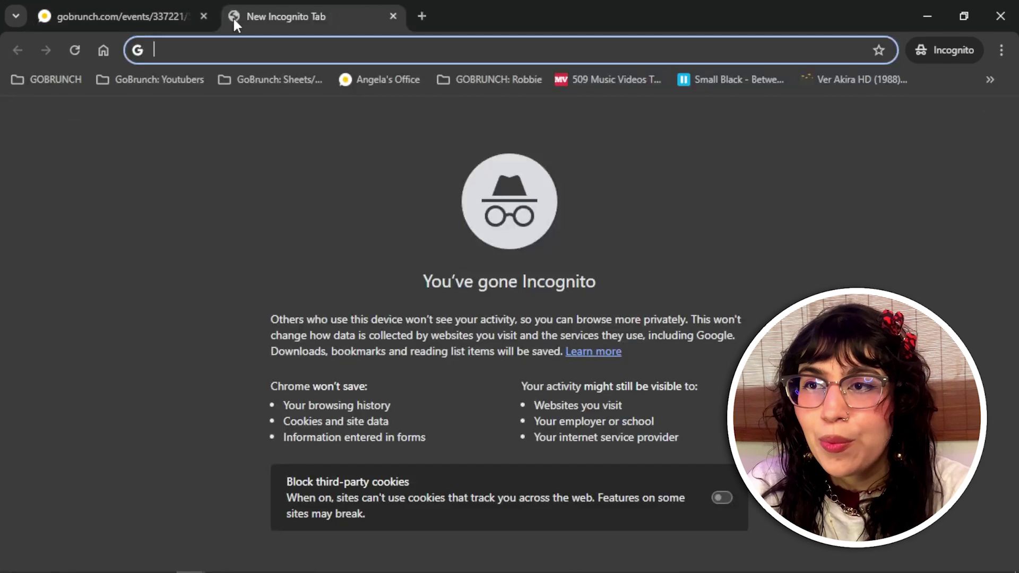
left_click(220, 567)
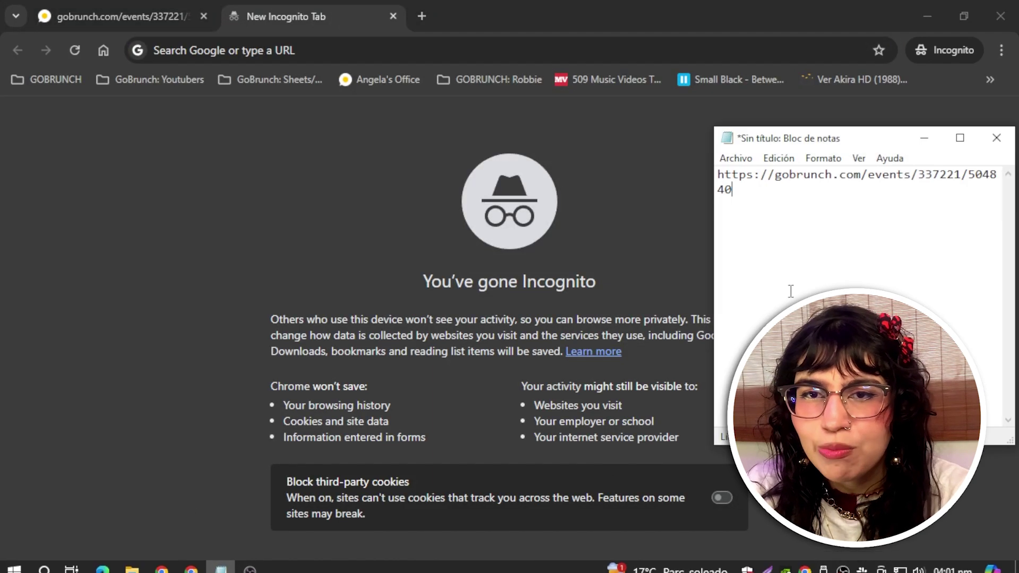
left_click_drag(739, 194, 708, 180)
key("ctrl+c")
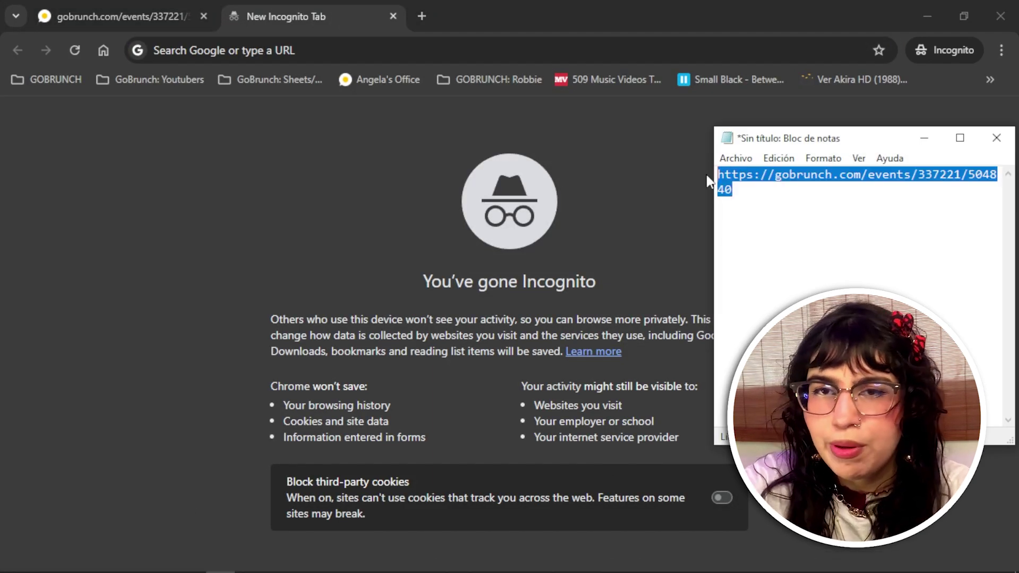
left_click(338, 49)
key("ctrl+v")
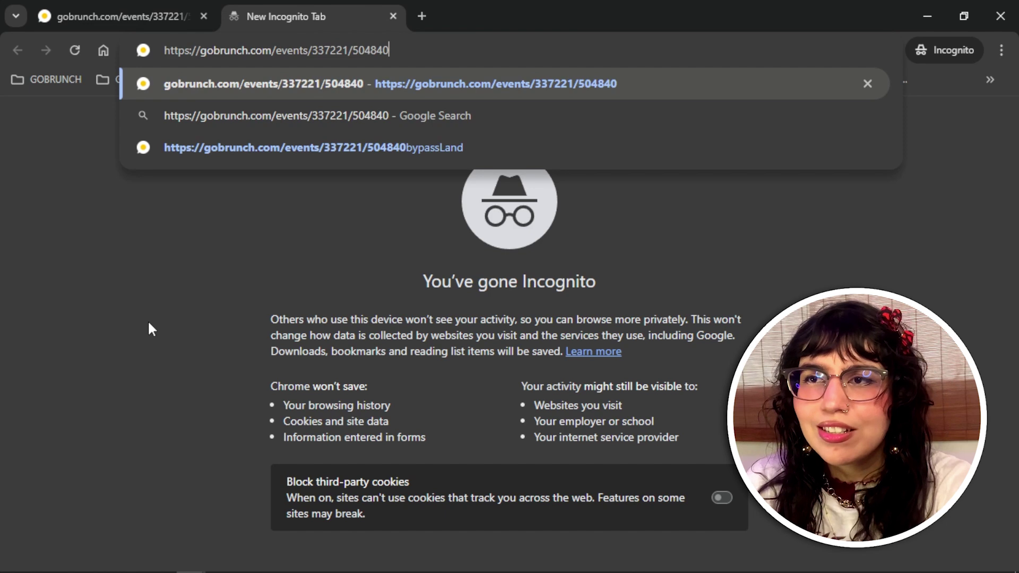
key("Return")
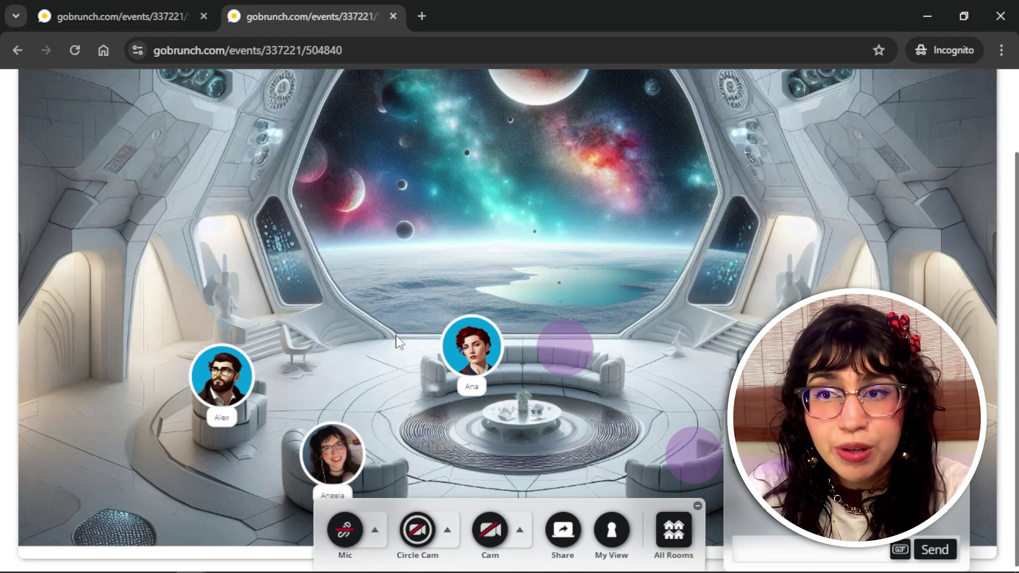
Step: Glance at the Office tab, then turn off Room Sound under My View in the lounge tab
left_click(69, 11)
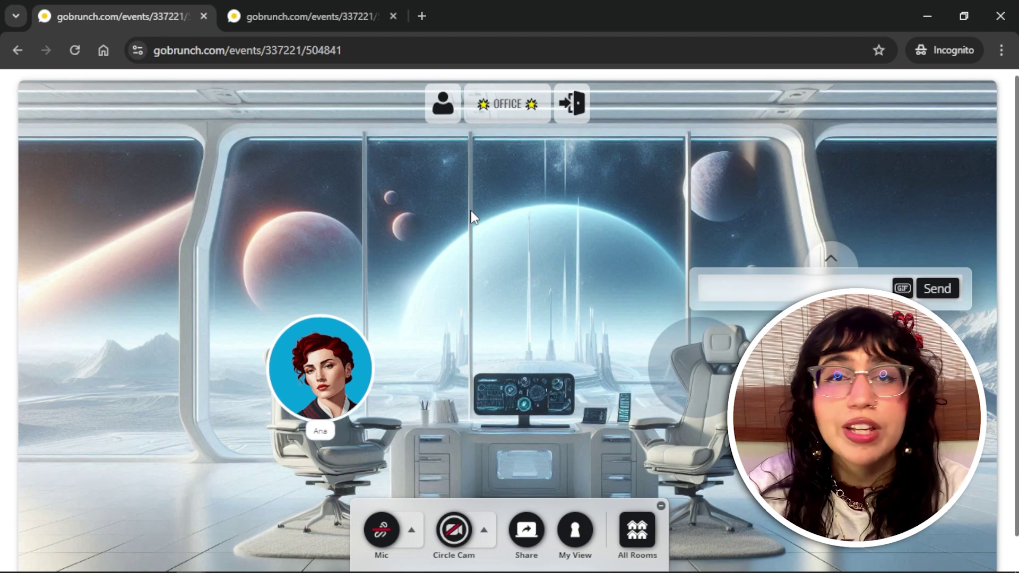
left_click(293, 11)
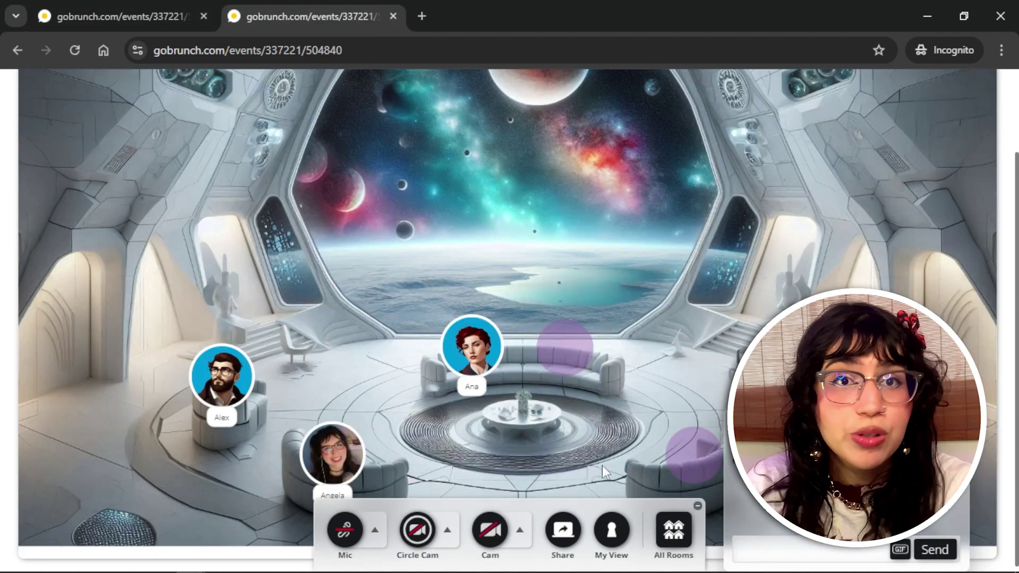
left_click(611, 530)
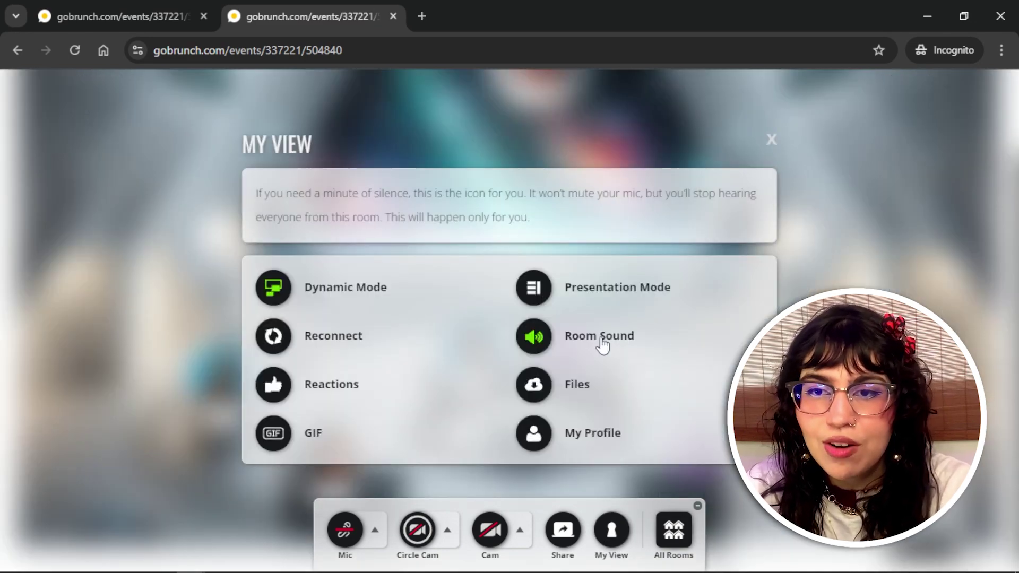
left_click(602, 345)
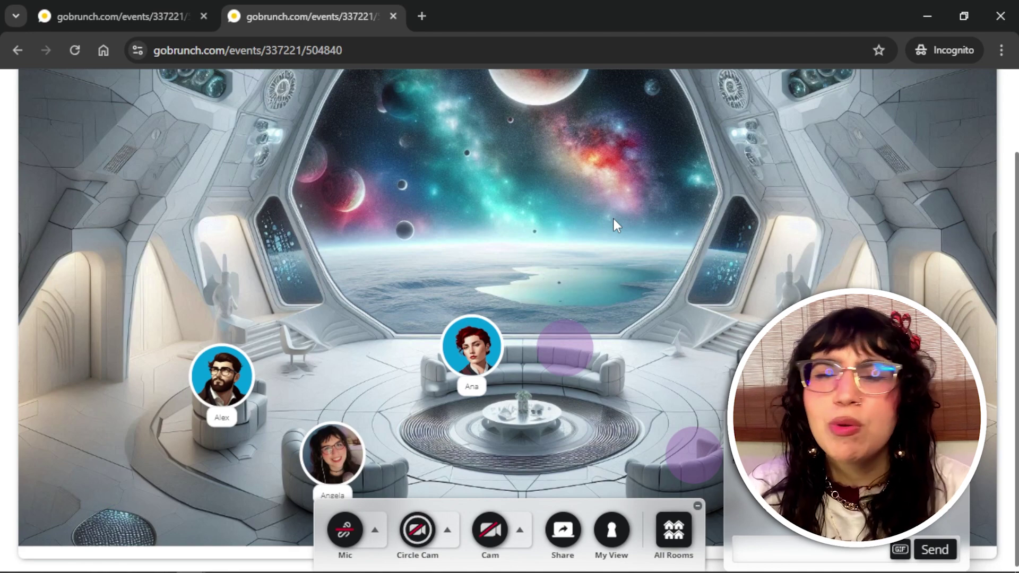
Step: Back in the lounge tab, drag the chat panel slightly to the right
left_click(68, 10)
key("ctrl+Tab")
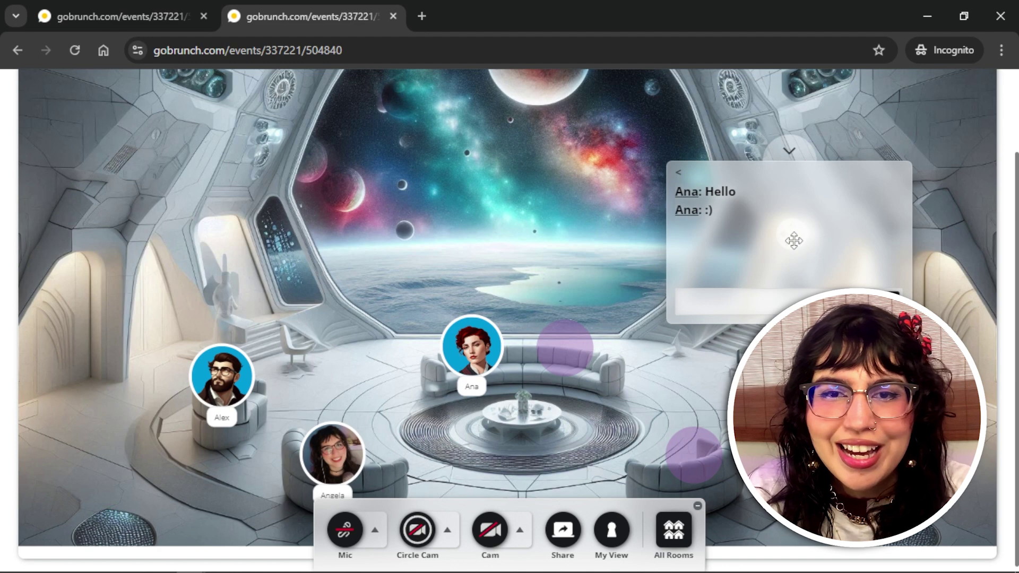
left_click_drag(794, 241, 832, 244)
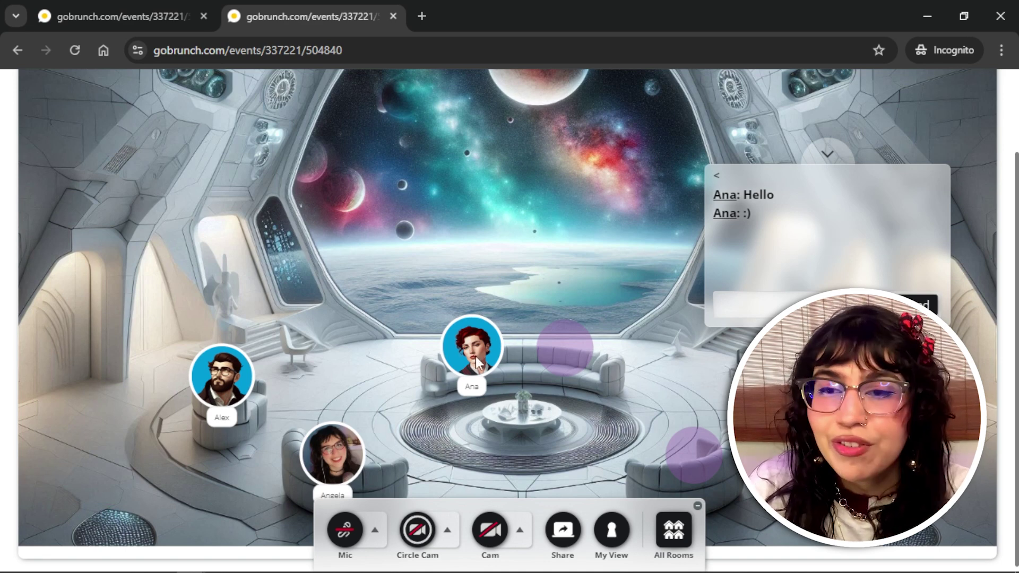
mouse_move(475, 354)
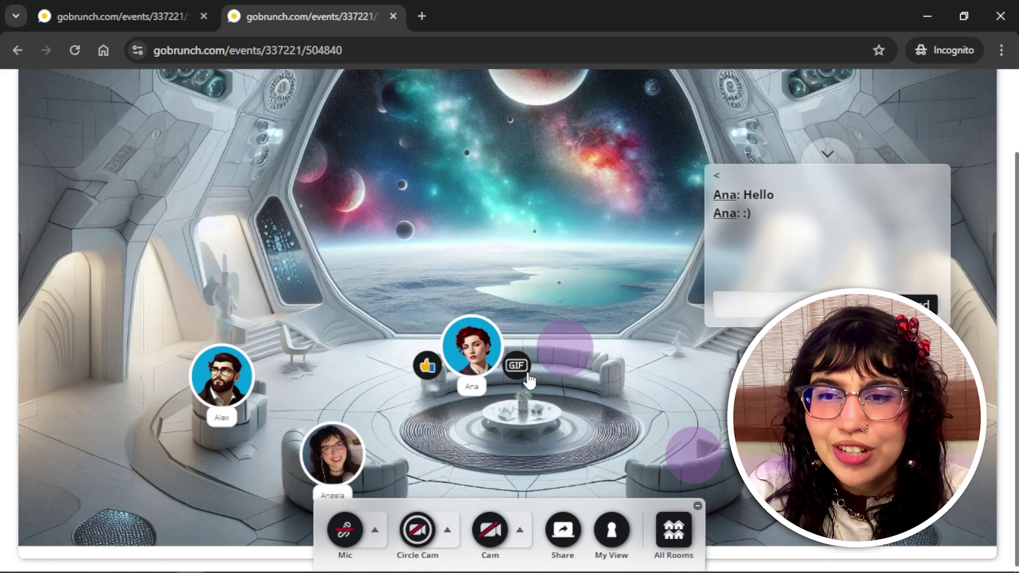
Step: Search GIFs for 'hi' and post one as a reaction on the guest's own avatar
left_click(513, 371)
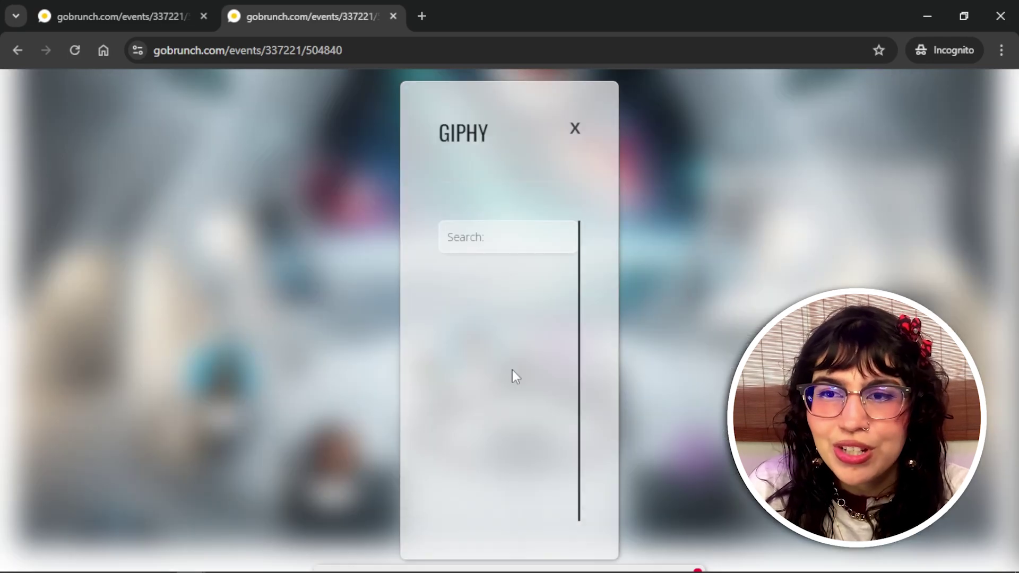
scroll(546, 489, "down", 3)
scroll(543, 491, "up", 3)
left_click(382, 240)
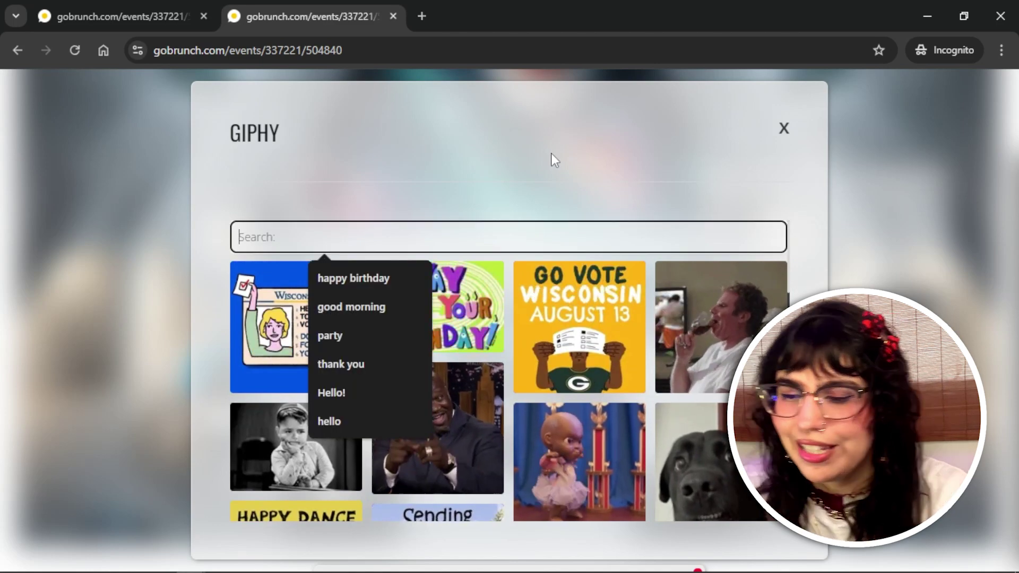
type("hi")
key("Return")
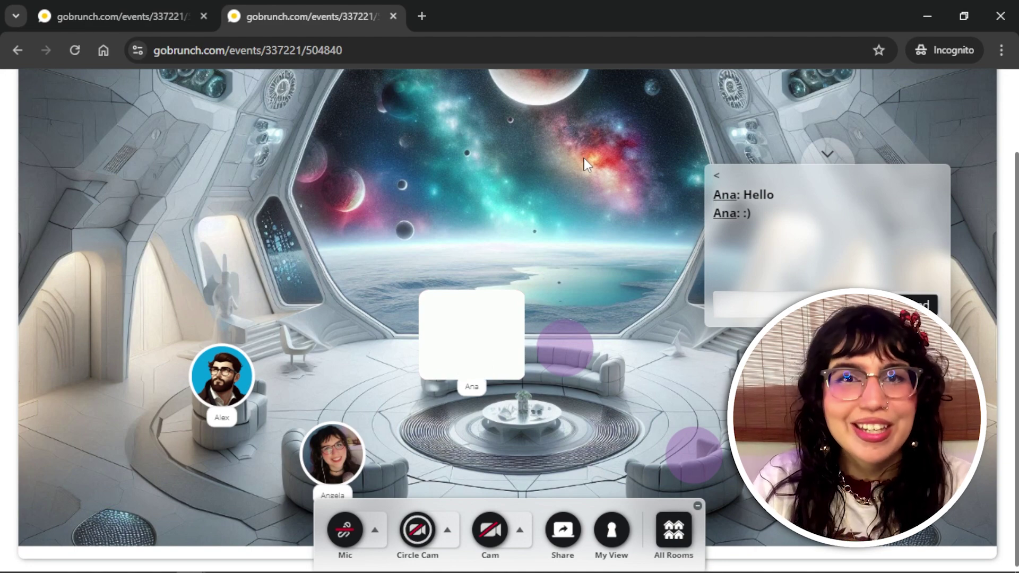
left_click(483, 365)
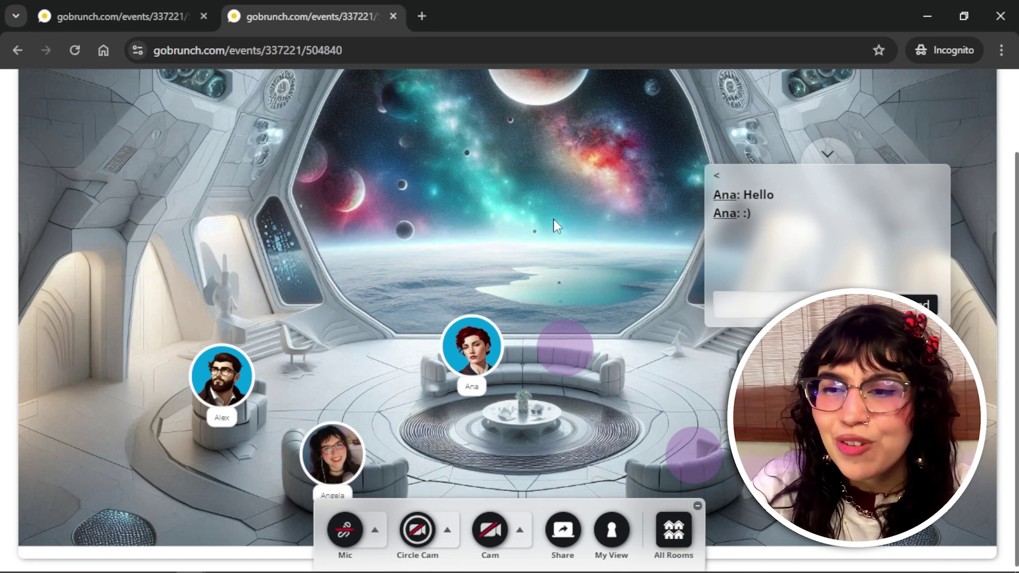
Step: Post the Cookie Monster GIF from a 'hello' search on another participant's avatar
left_click(217, 388)
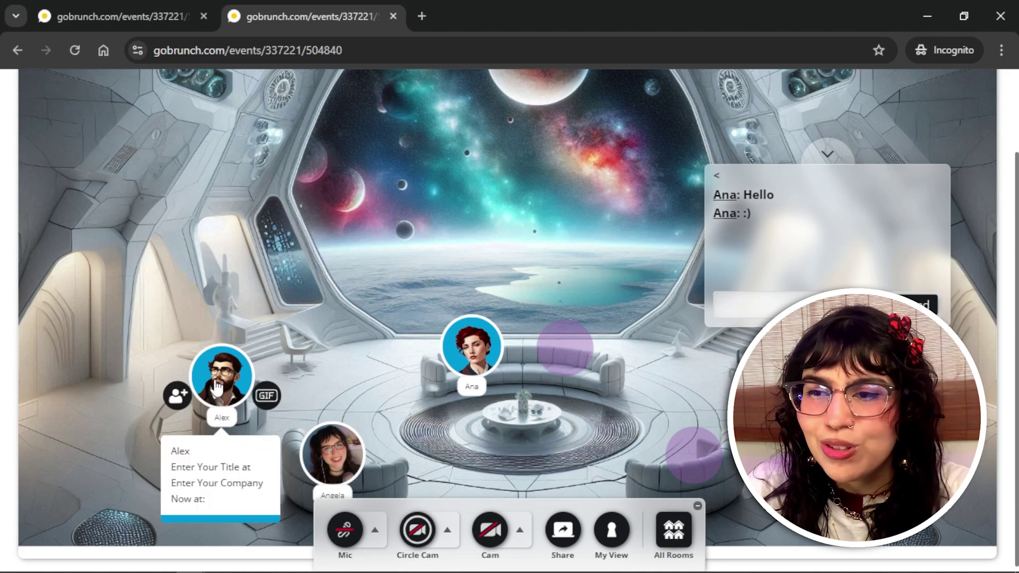
left_click(270, 398)
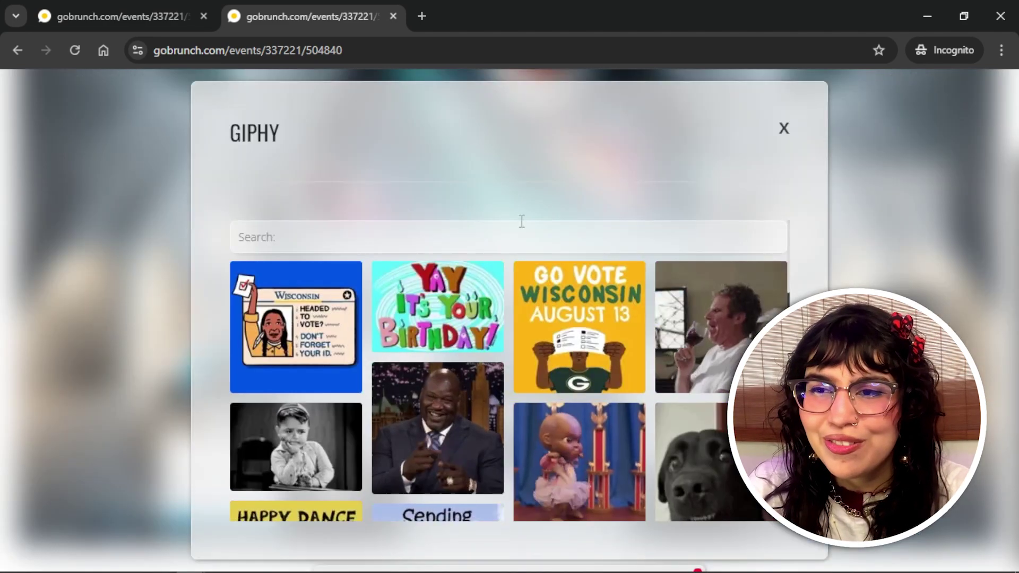
left_click(521, 234)
type("hello")
left_click(452, 347)
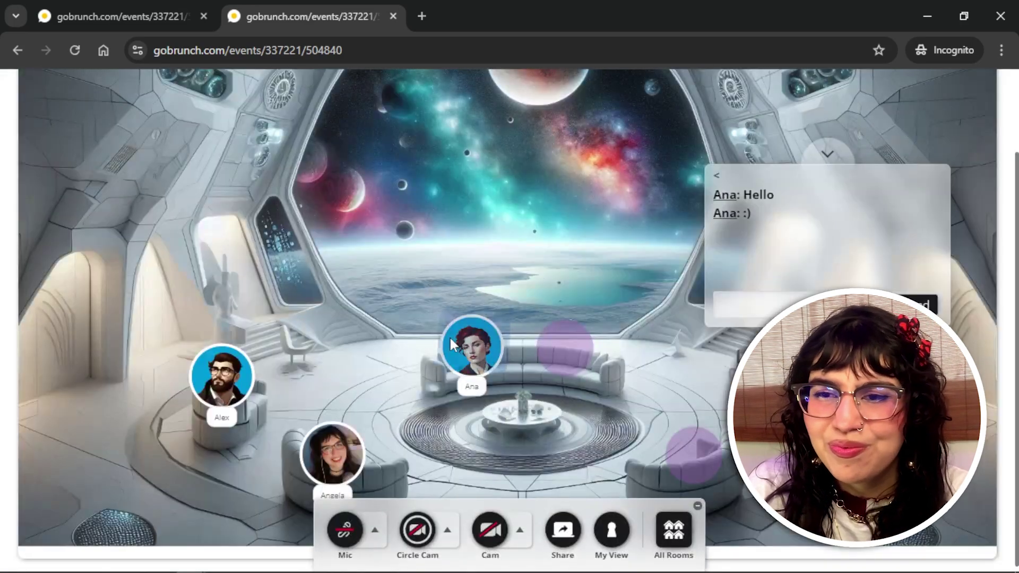